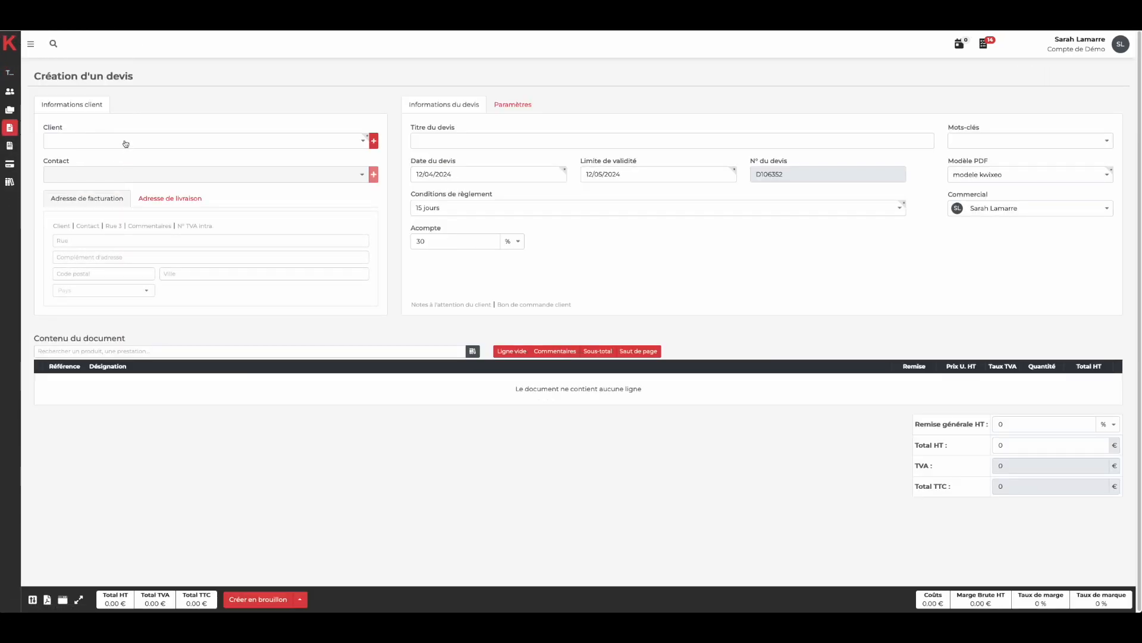
# - Choose the existing client societe auclair for the quote by searching for "CLAIR"
pyautogui.click(375, 143)
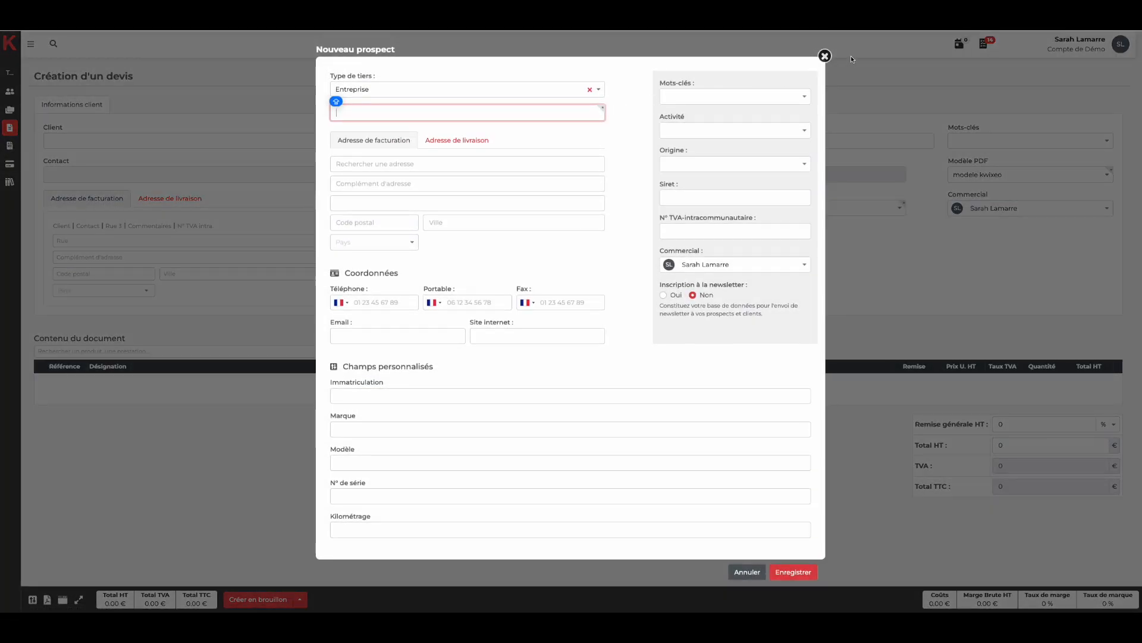
pyautogui.click(824, 56)
pyautogui.click(192, 144)
pyautogui.write('CLAIR')
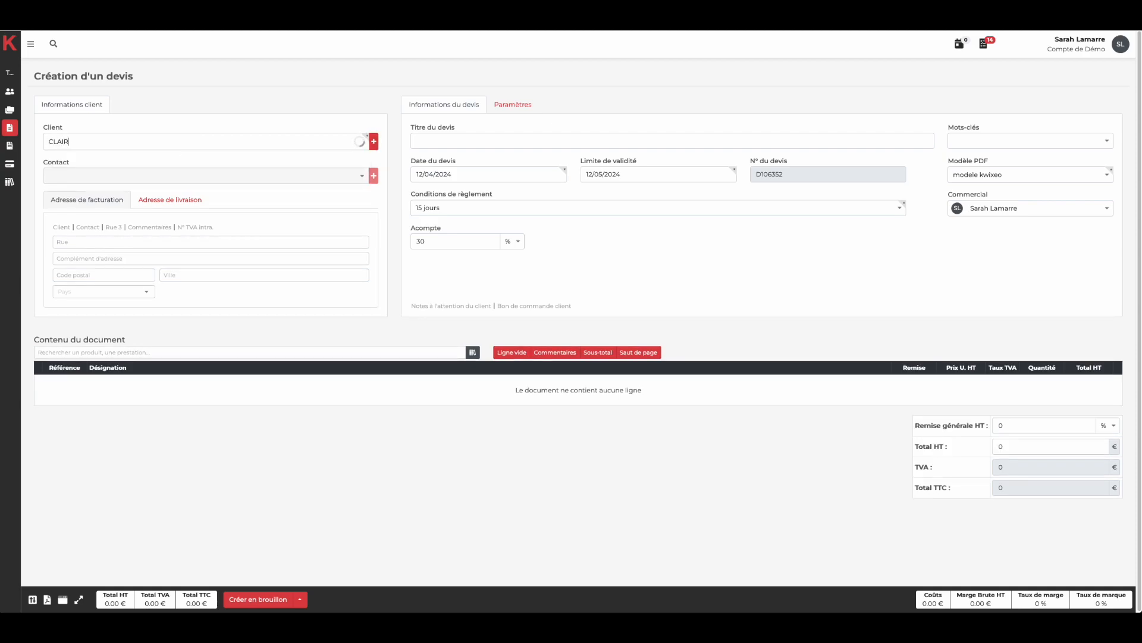
pyautogui.click(140, 174)
# - Look at the client's available contacts and the new contact form, and close the form without saving
pyautogui.click(95, 173)
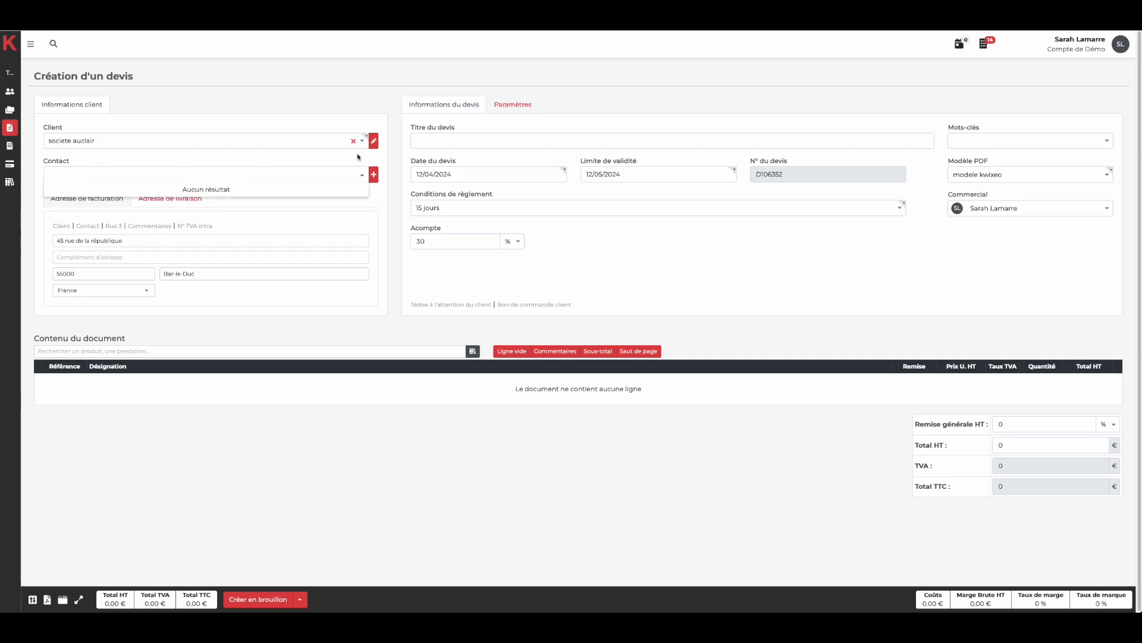
pyautogui.click(374, 175)
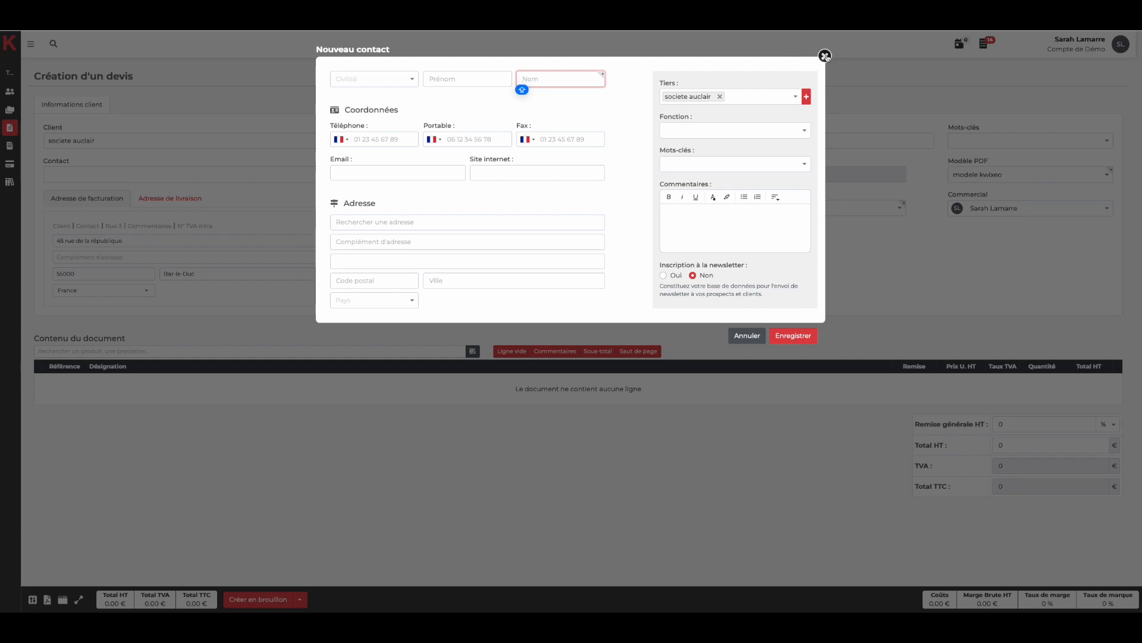
pyautogui.click(826, 56)
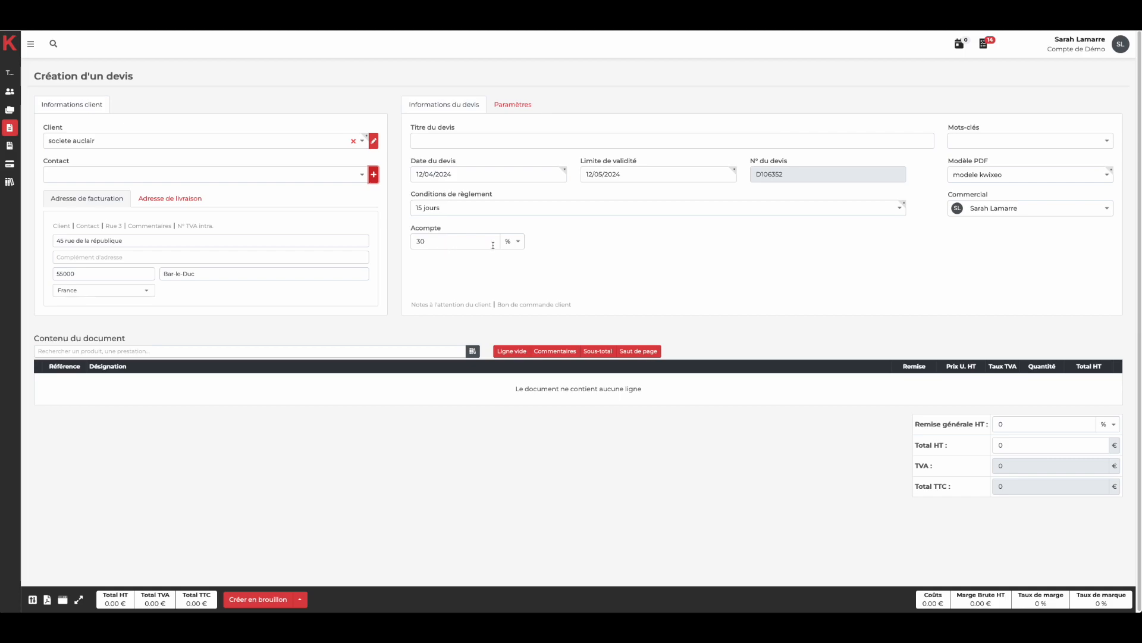
# - Examine the deposit's unit choices and the optional client notes and client purchase order fields, hiding both fields again
pyautogui.click(512, 241)
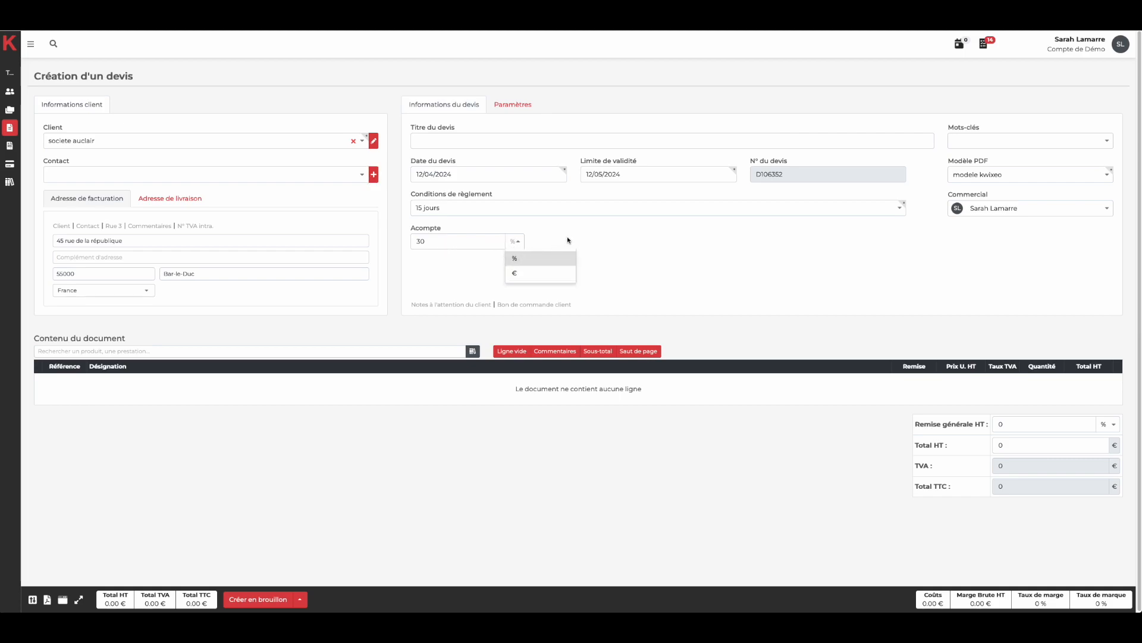
pyautogui.click(575, 235)
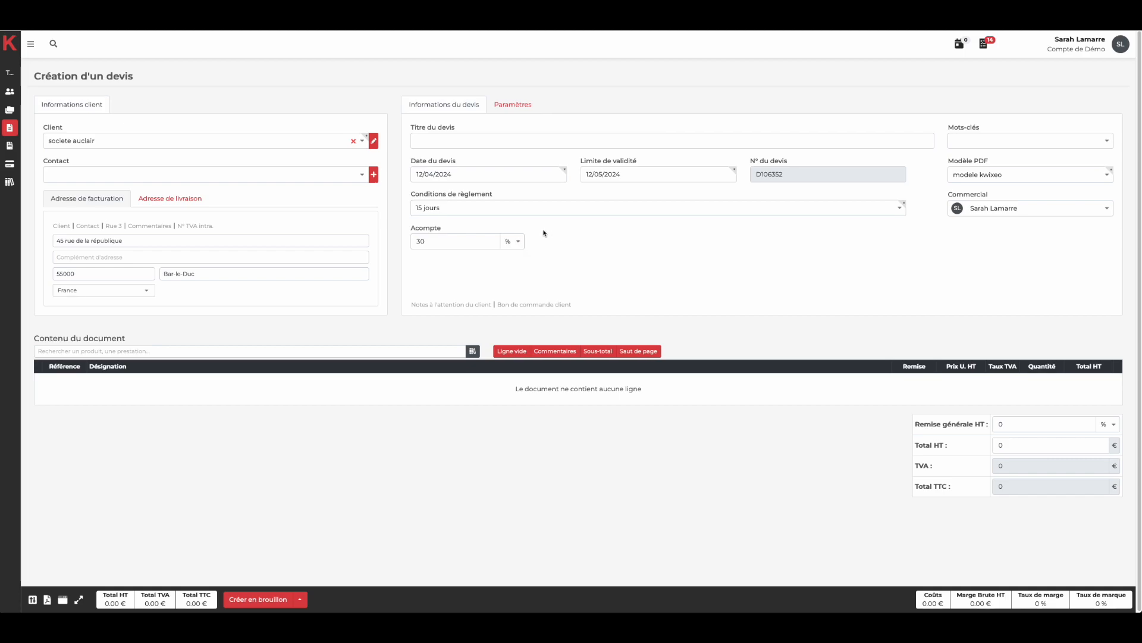
pyautogui.click(453, 306)
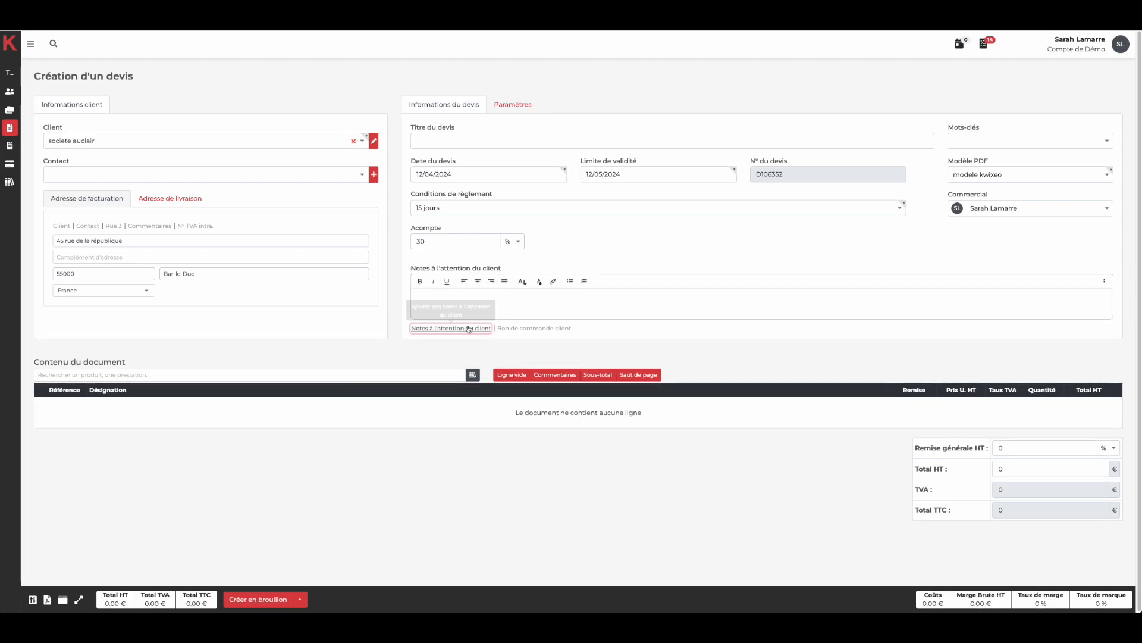
pyautogui.click(469, 329)
pyautogui.click(537, 305)
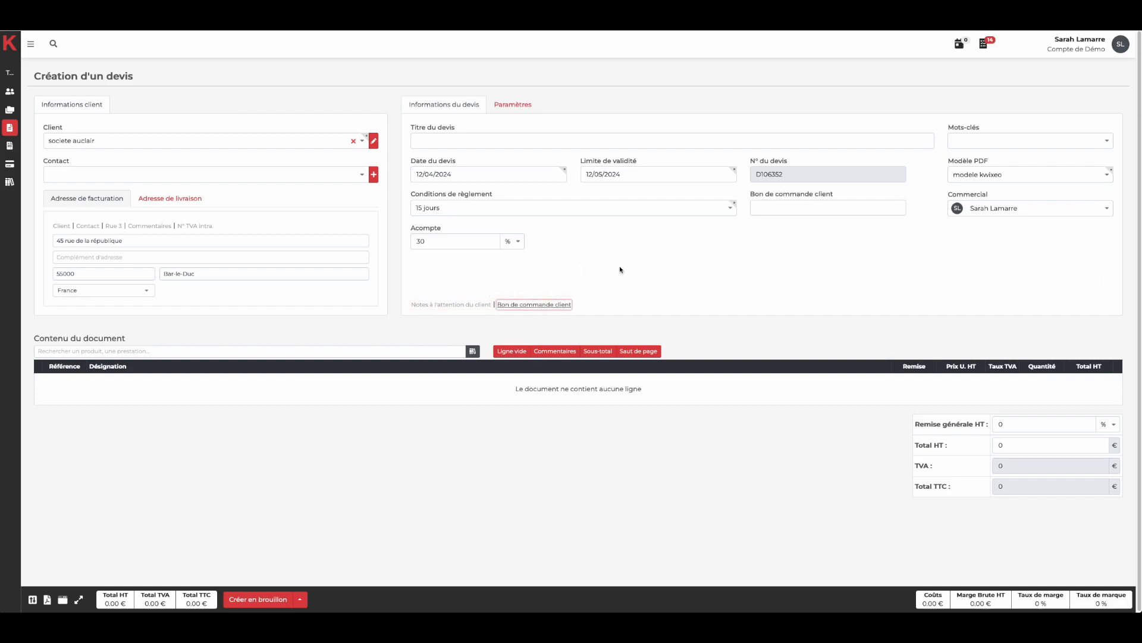
pyautogui.click(535, 305)
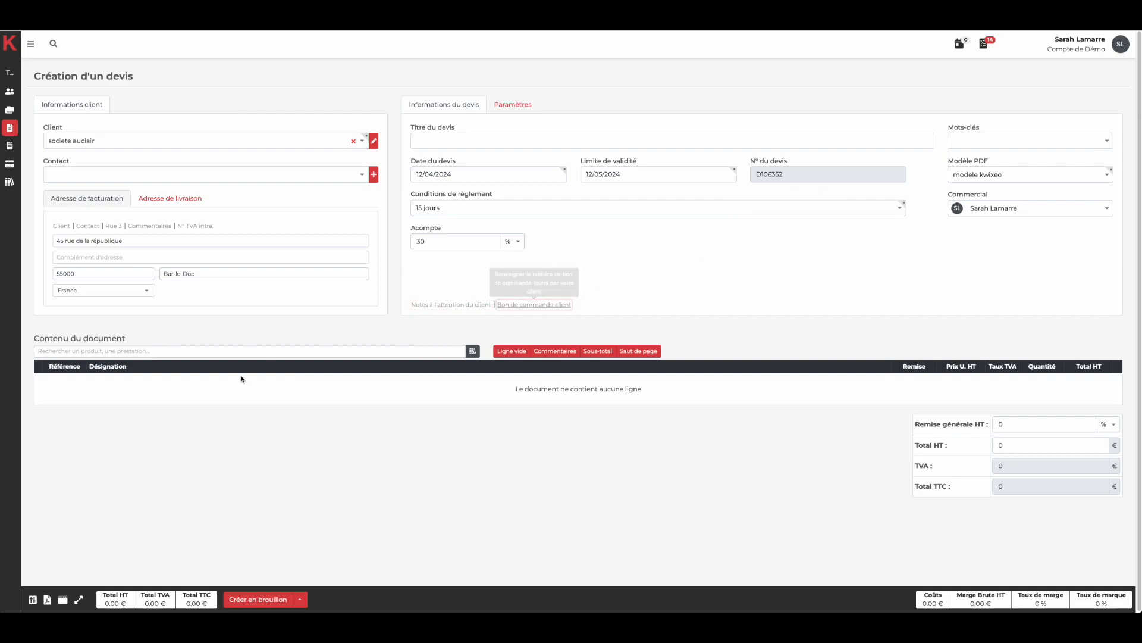
# - Add product ECR20, Écran PC de 20", to the quote contents by searching for "ECRAN"
pyautogui.click(473, 352)
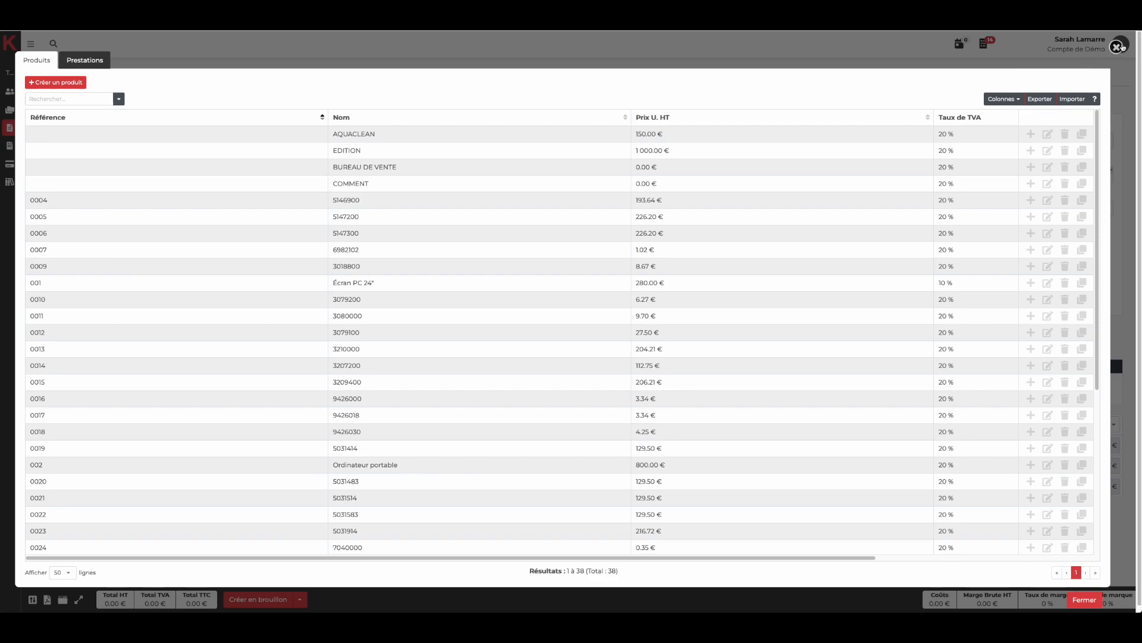
pyautogui.click(1117, 46)
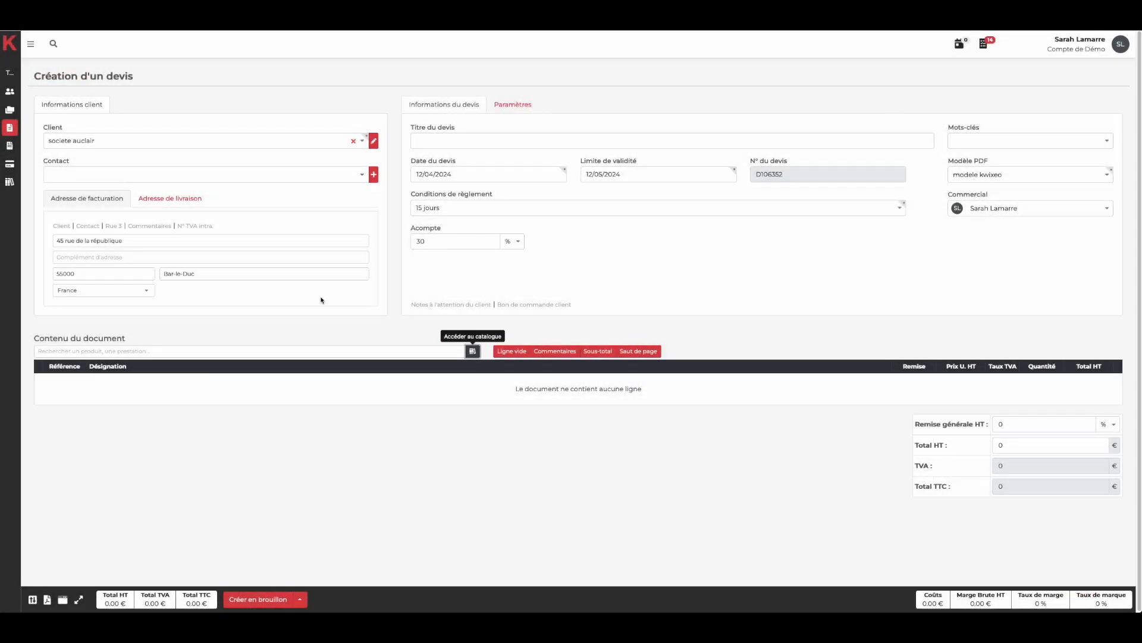
pyautogui.click(305, 352)
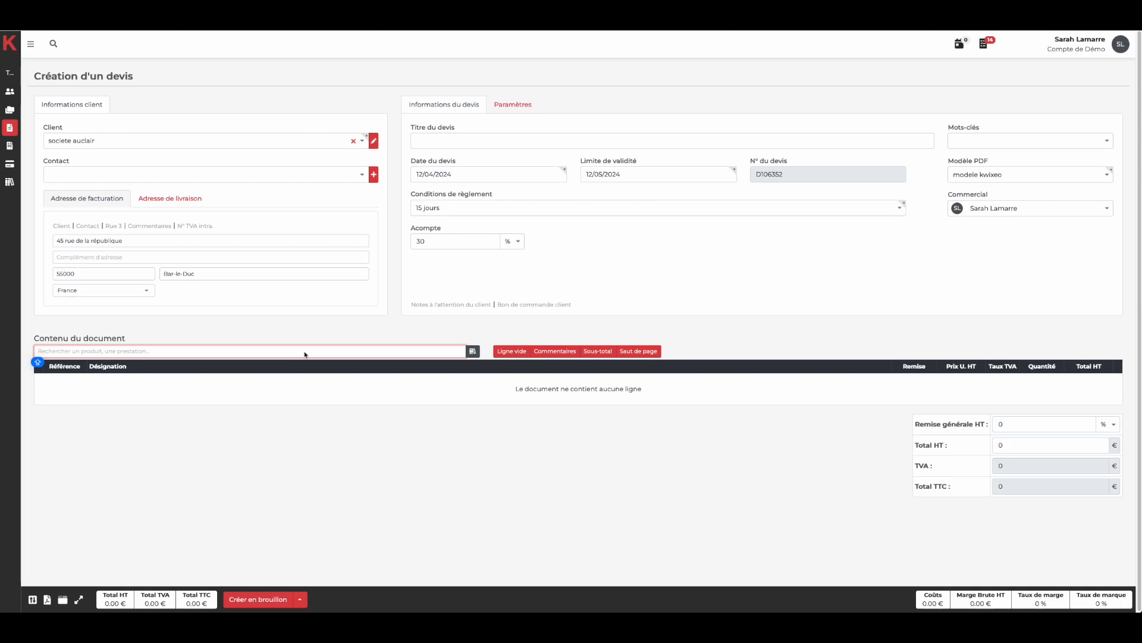
pyautogui.write('ECRAN')
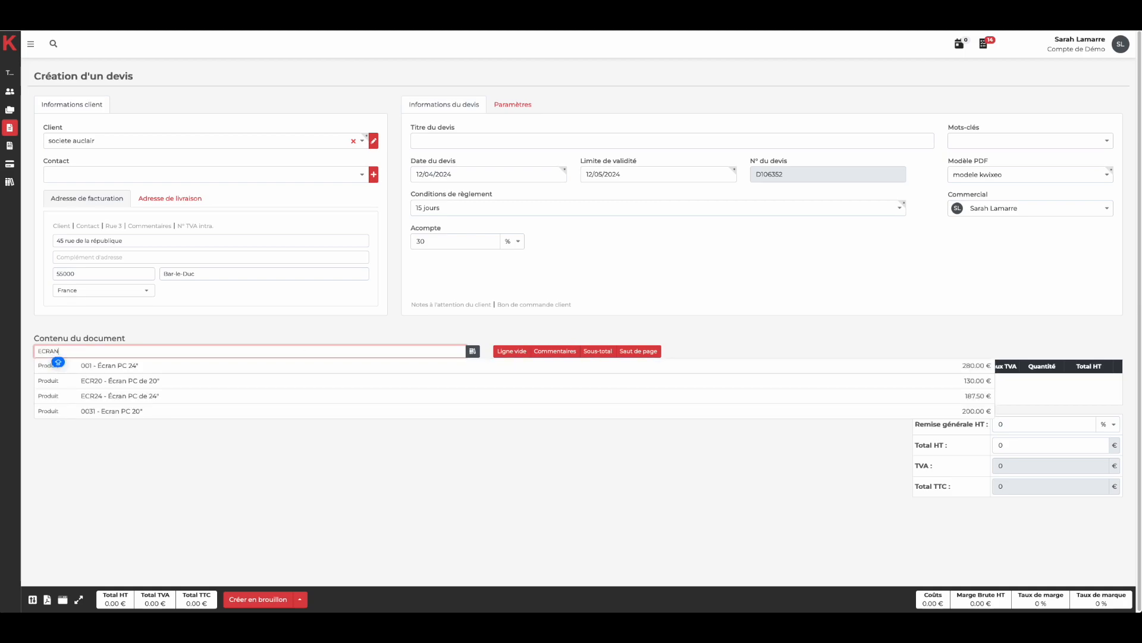
pyautogui.click(267, 386)
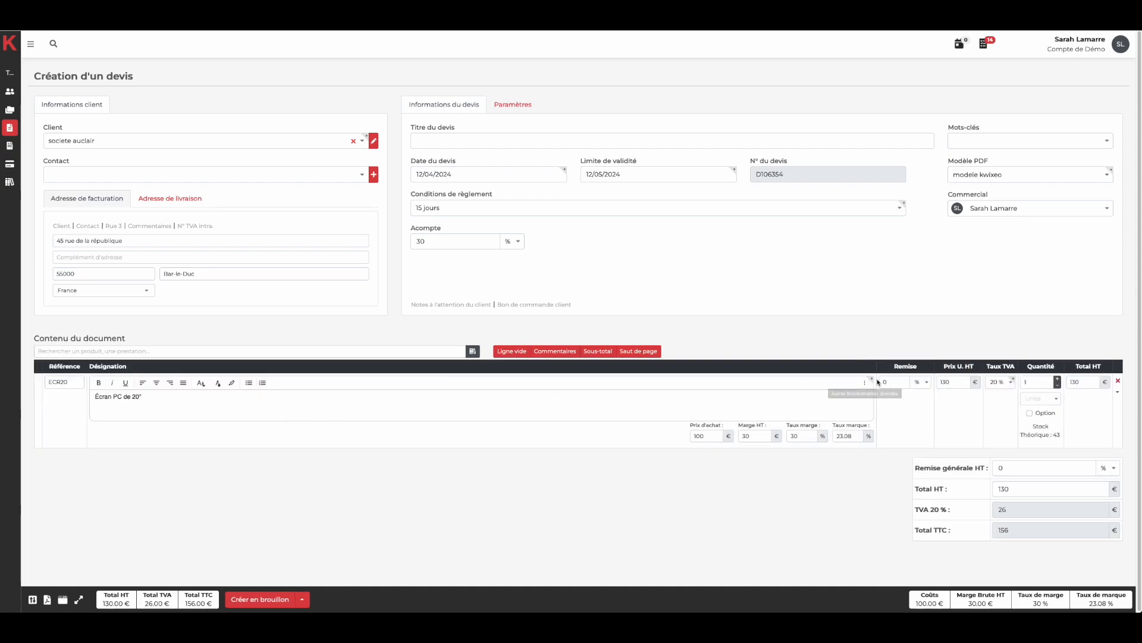
# - Set the ECR20 monitor line's quantity to 2 and its unit to Unité
pyautogui.click(919, 386)
pyautogui.click(940, 348)
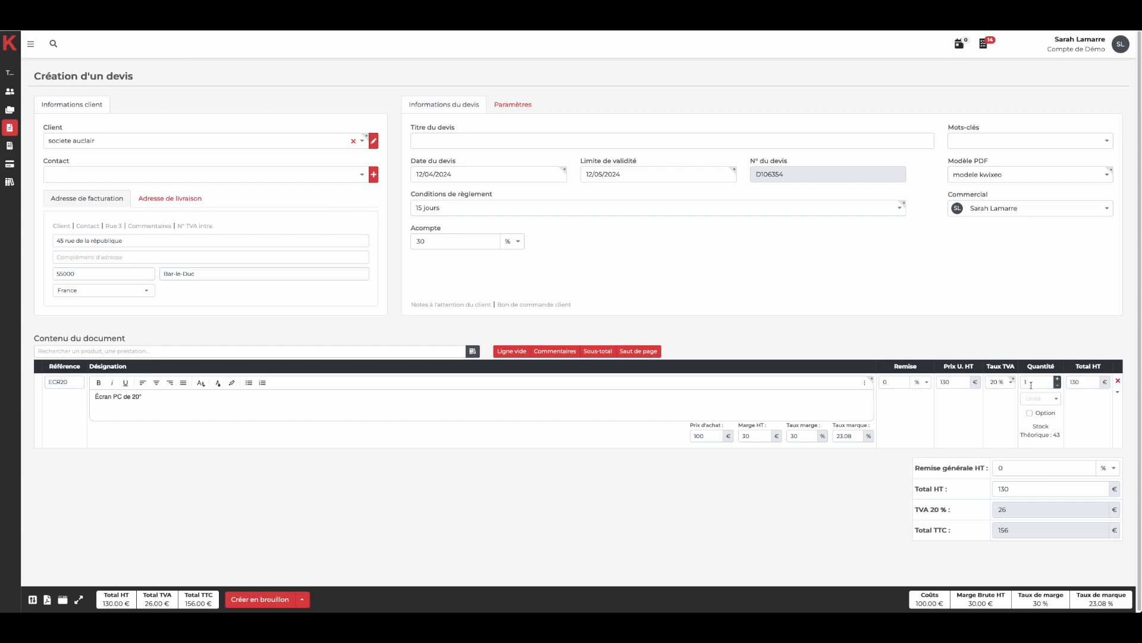
pyautogui.click(1057, 379)
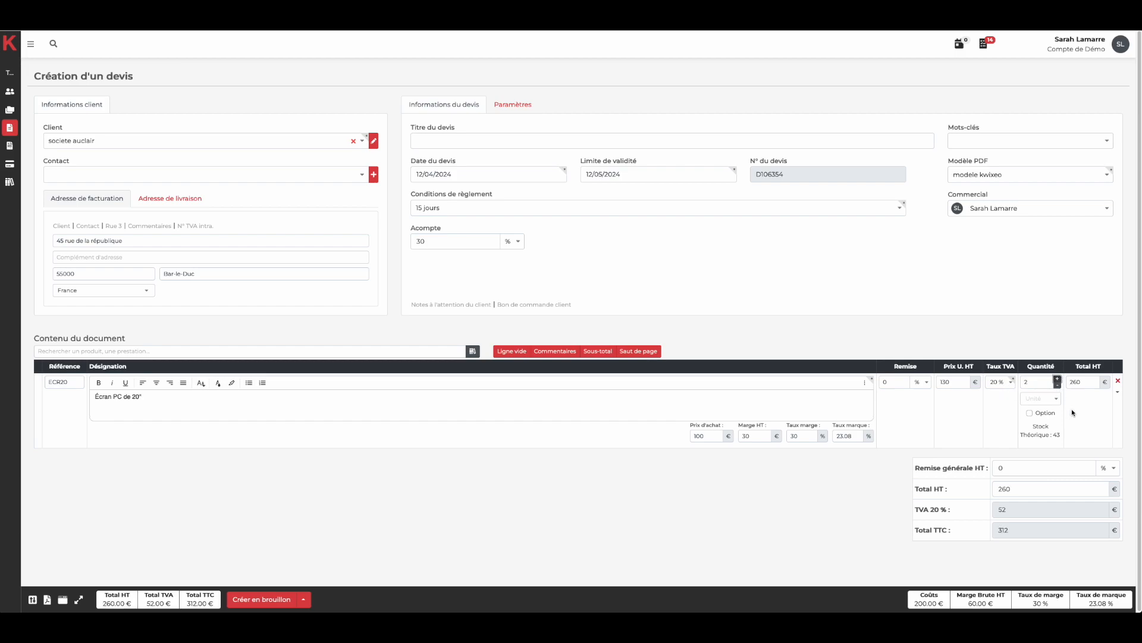
pyautogui.click(1056, 400)
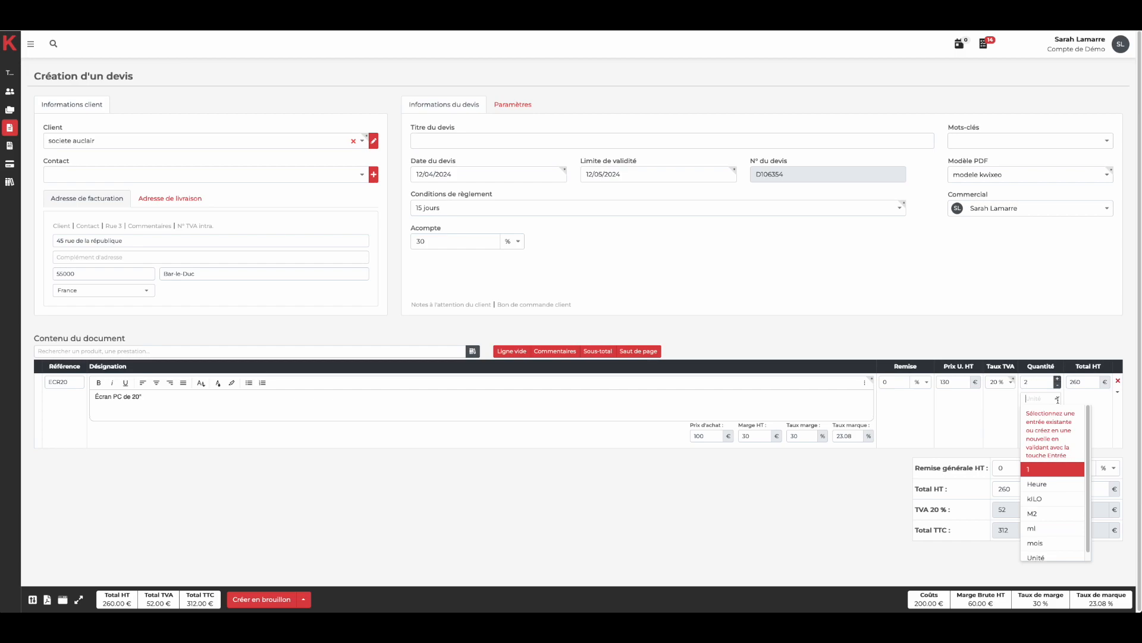
pyautogui.click(1038, 556)
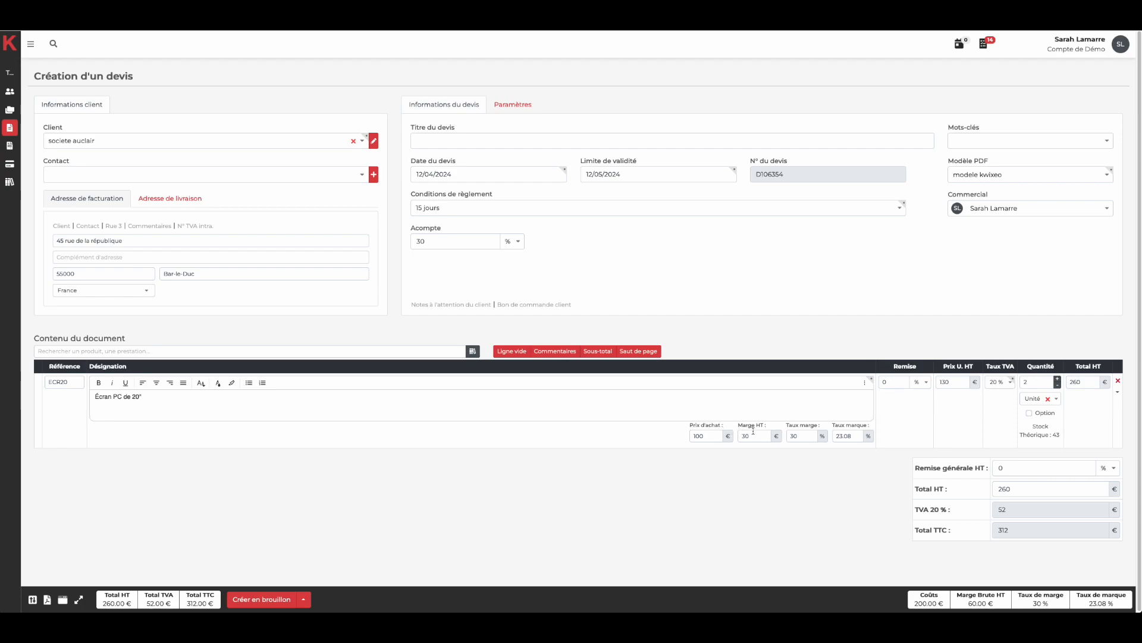
# - Add the multifunction printer, product 003, to the quote by searching for "impr" and mark its line as an option
pyautogui.click(185, 351)
pyautogui.write('im')
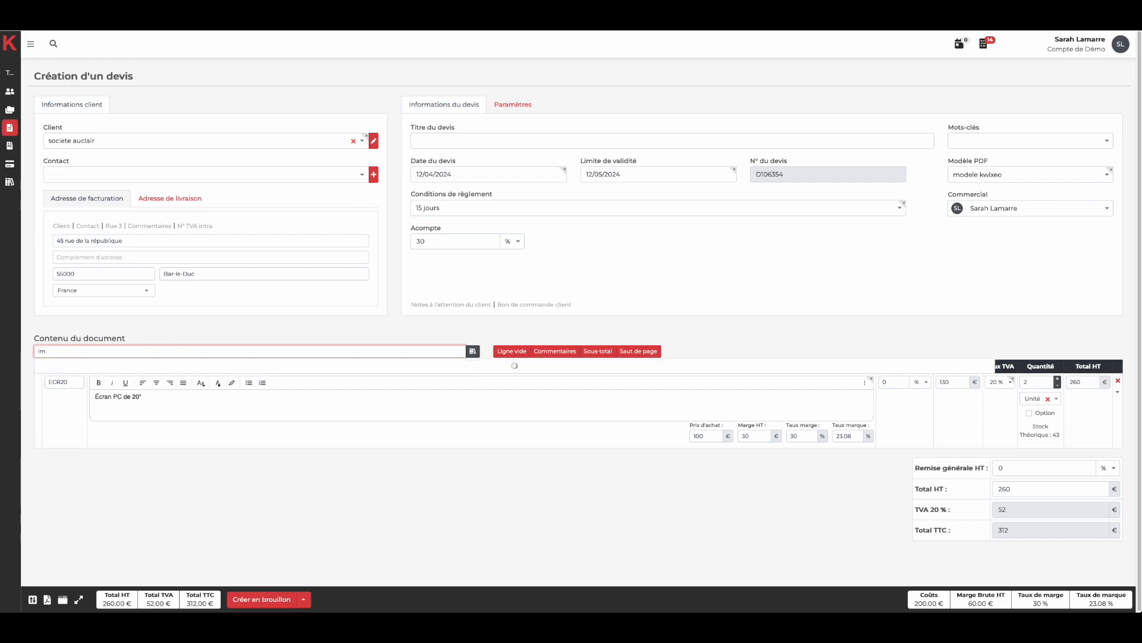
pyautogui.write('pr')
pyautogui.click(170, 364)
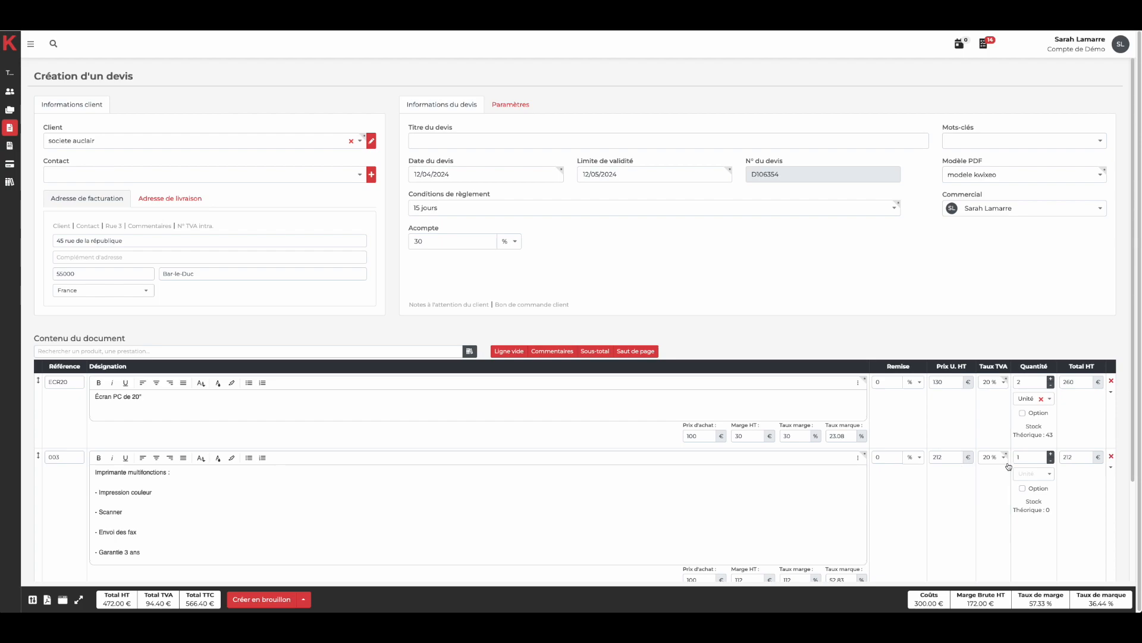
pyautogui.click(1023, 489)
pyautogui.scroll(-1, 1004, 501)
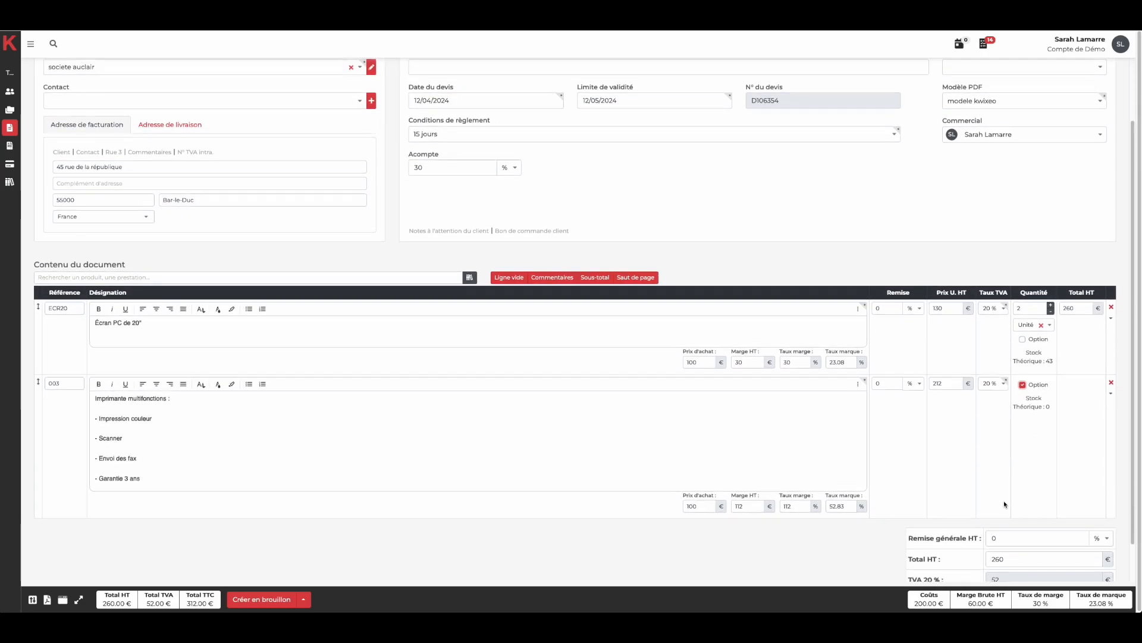
pyautogui.scroll(-1, 1005, 501)
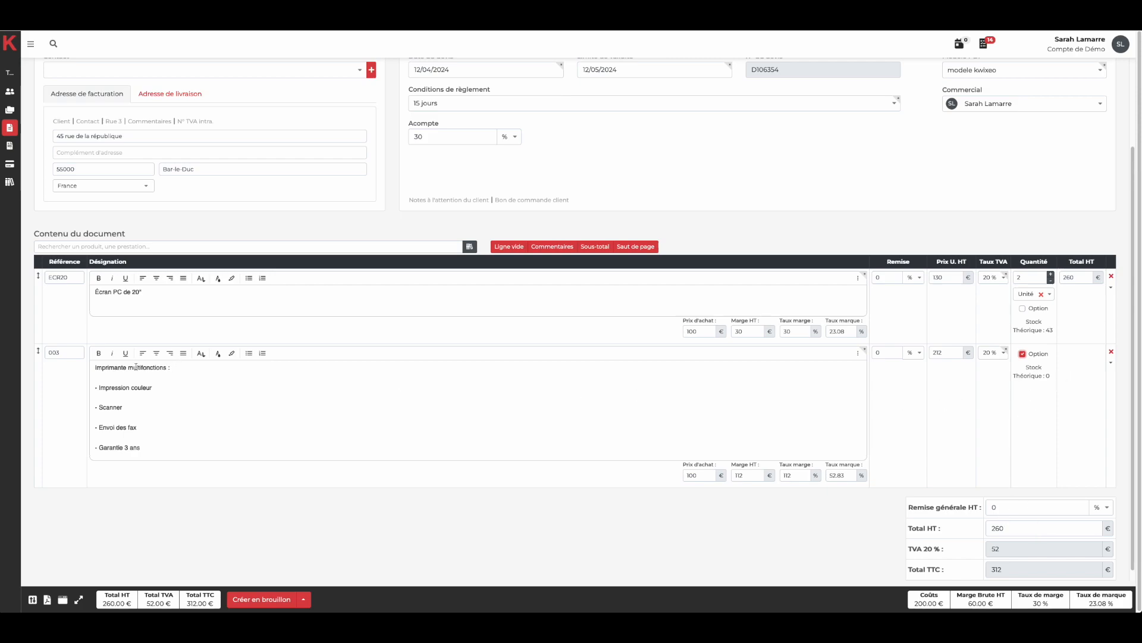
pyautogui.moveTo(33, 355); pyautogui.dragTo(47, 440)
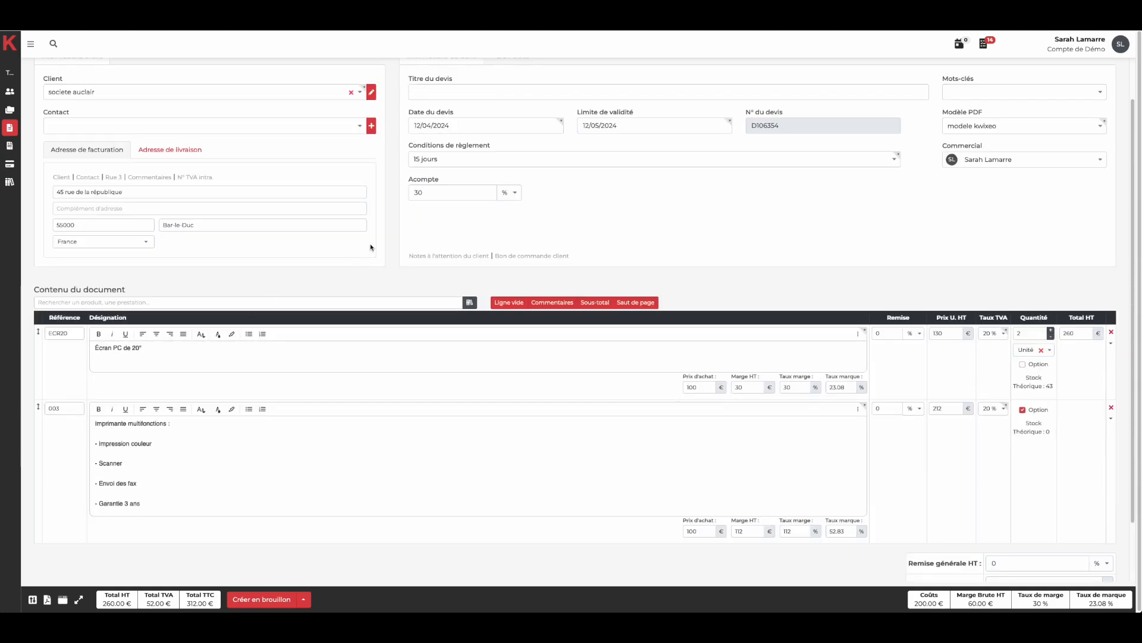
# - Try out a comment line and a subtotal line in the quote contents, deleting each one again
pyautogui.click(553, 303)
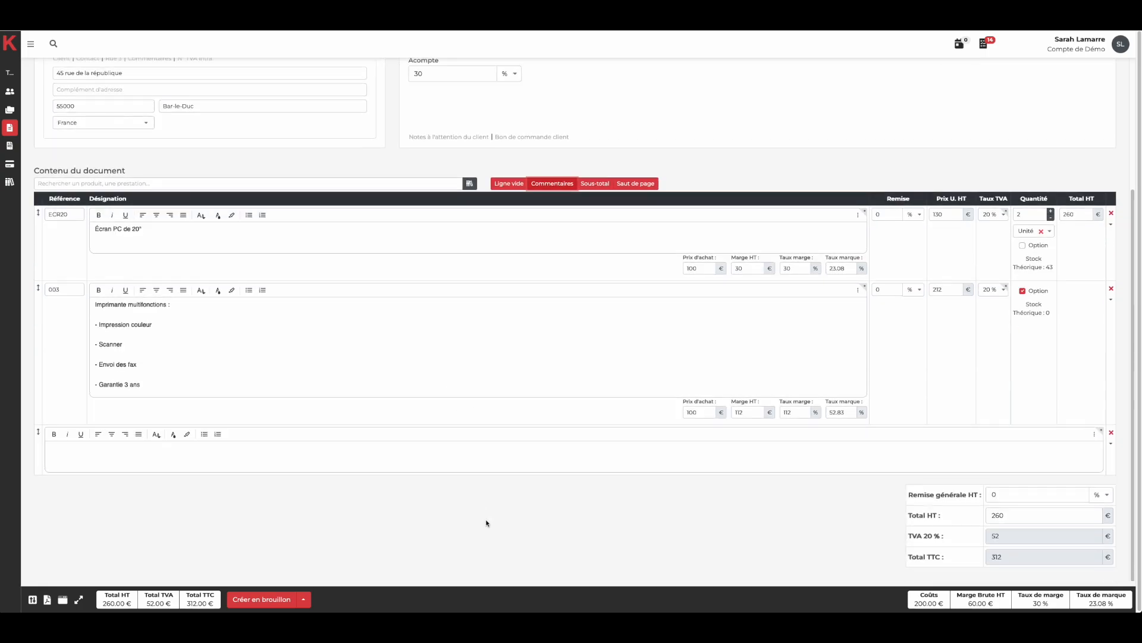
pyautogui.click(1111, 433)
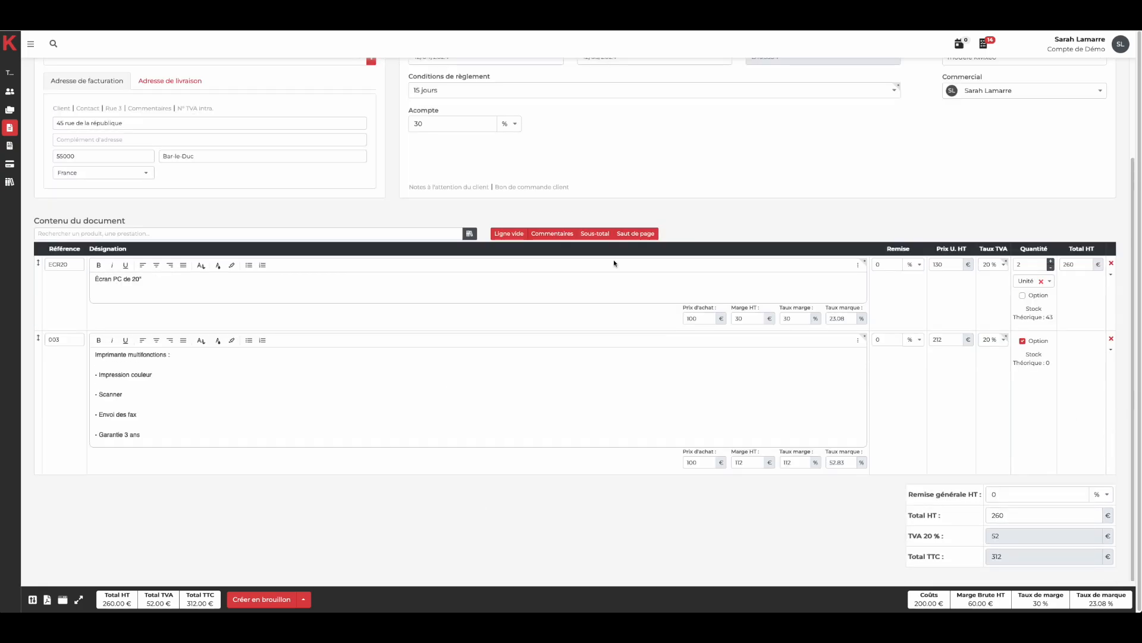
pyautogui.click(586, 236)
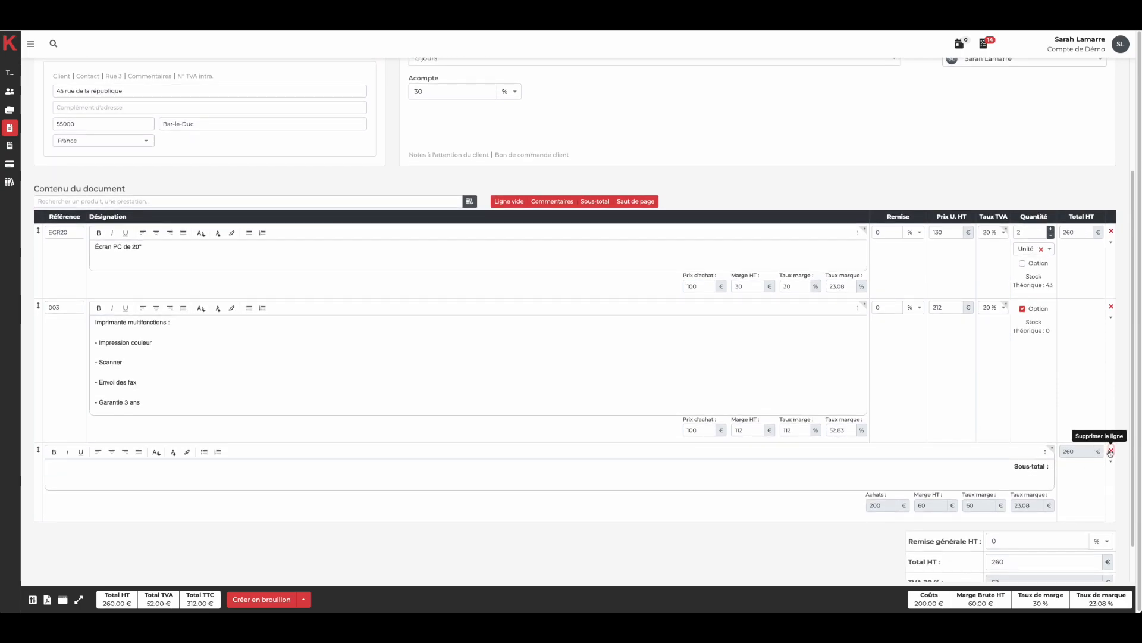
pyautogui.click(1111, 451)
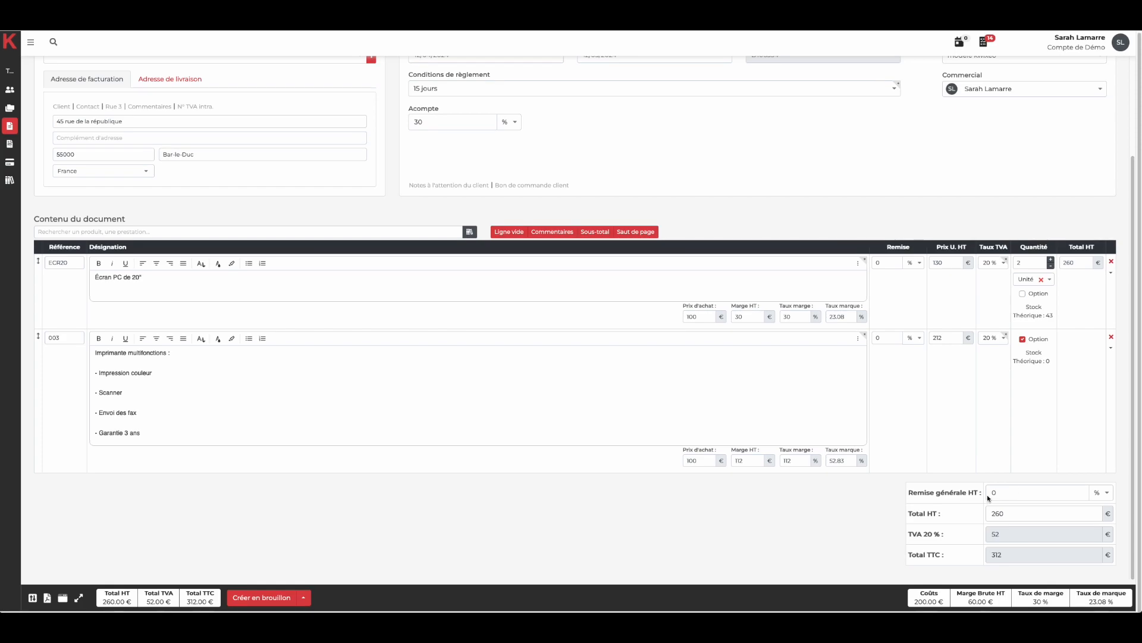
# - Look at the general discount field and its unit choices without entering a discount
pyautogui.click(1016, 494)
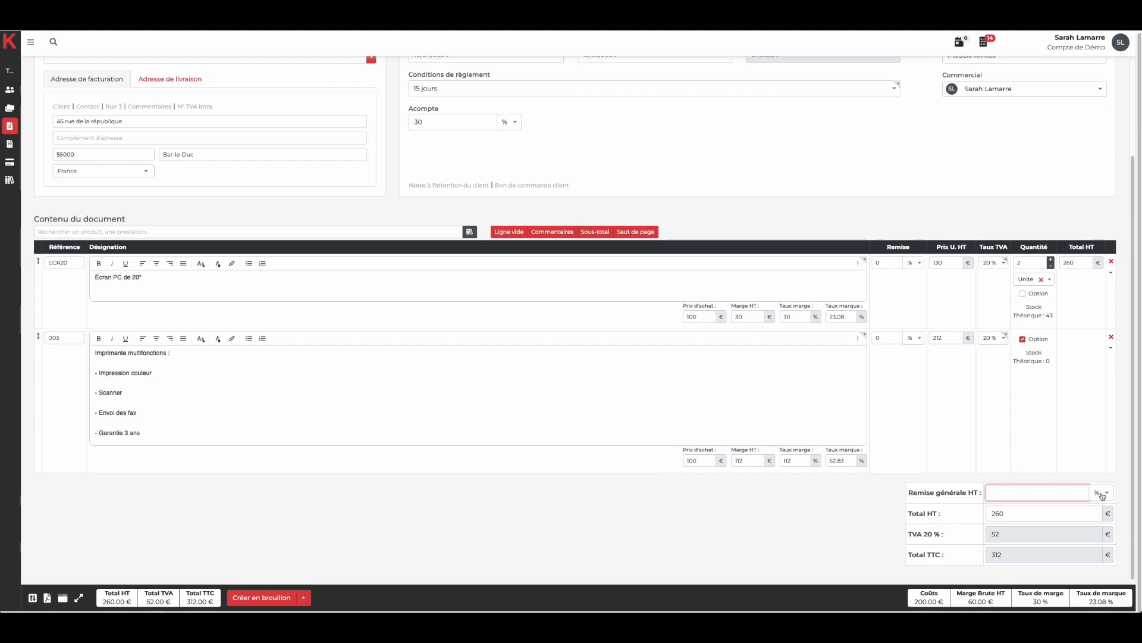
pyautogui.click(1102, 496)
pyautogui.click(768, 525)
# - Create the quote as a draft and validate the document
pyautogui.click(261, 598)
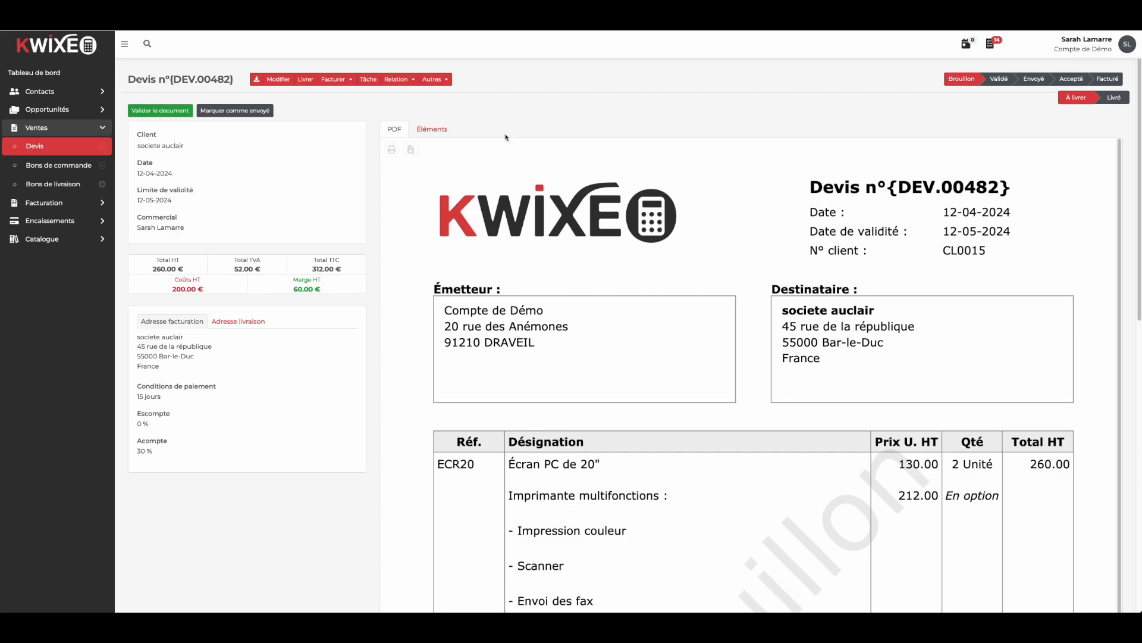
pyautogui.click(160, 111)
pyautogui.click(671, 144)
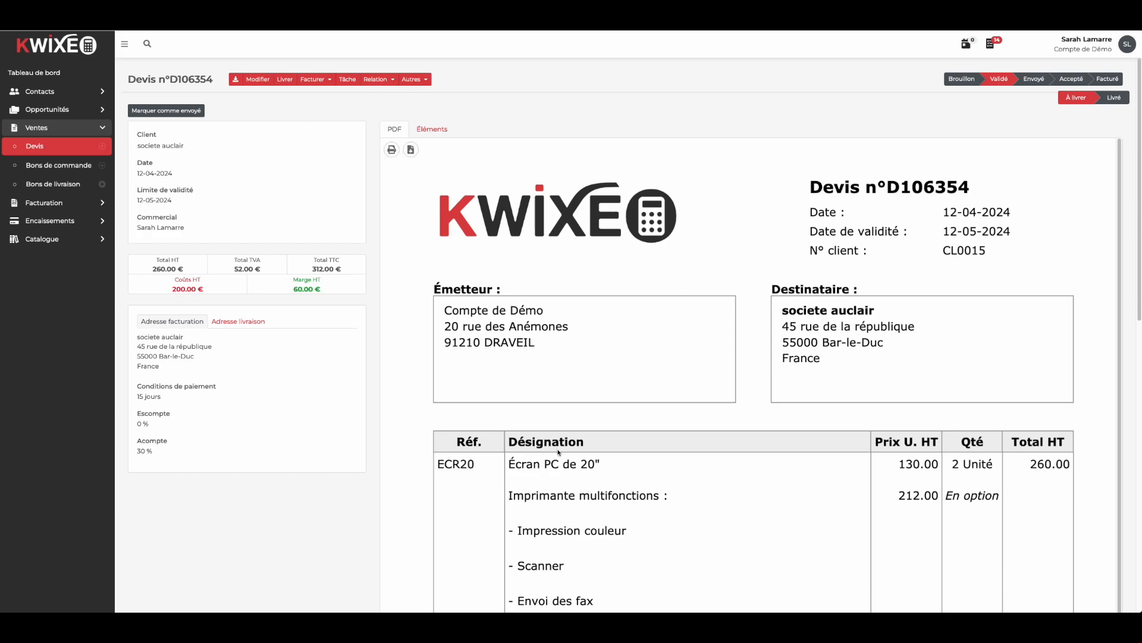
# - Review the validated quote's PDF from its line items down to the totals, payment terms and footer
pyautogui.scroll(-8, 558, 452)
pyautogui.scroll(-2, 798, 492)
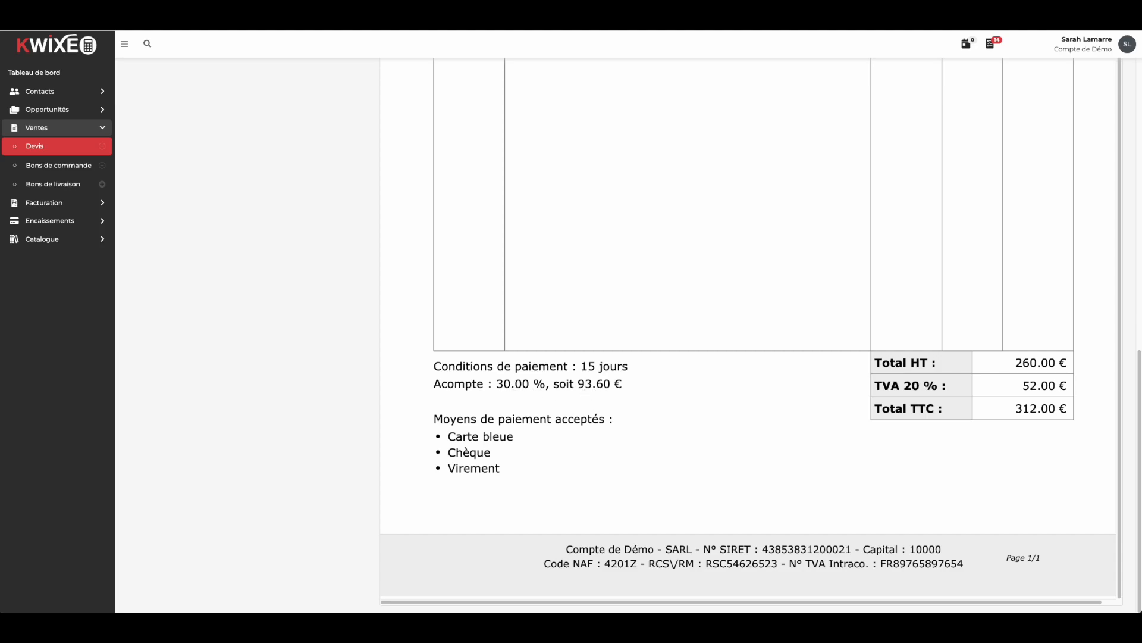
pyautogui.scroll(3, 595, 482)
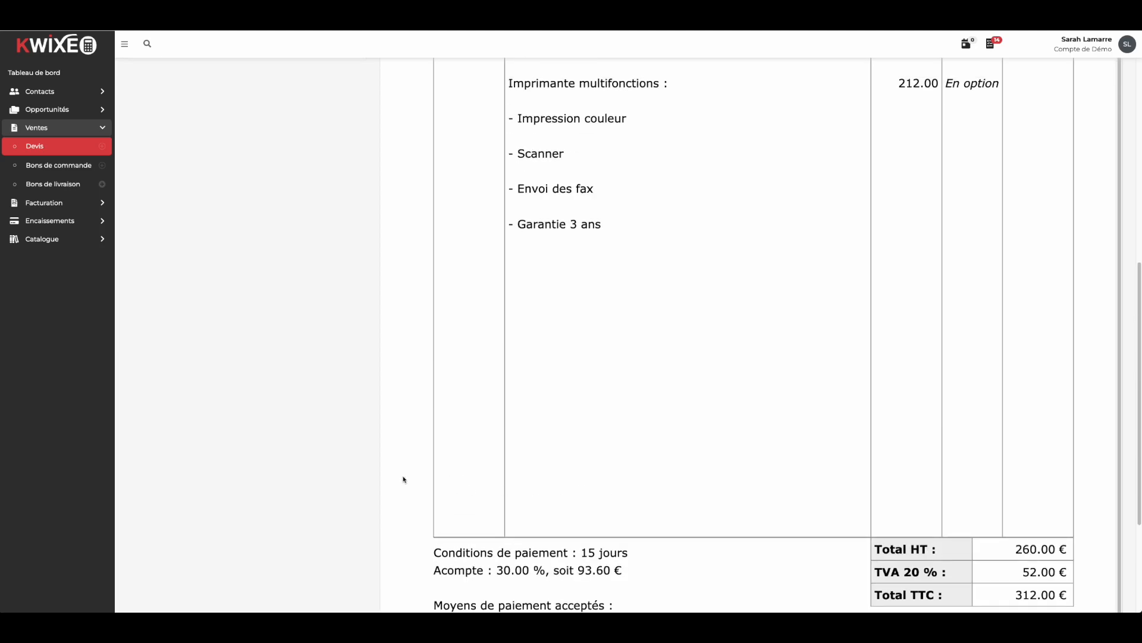
pyautogui.scroll(8, 403, 479)
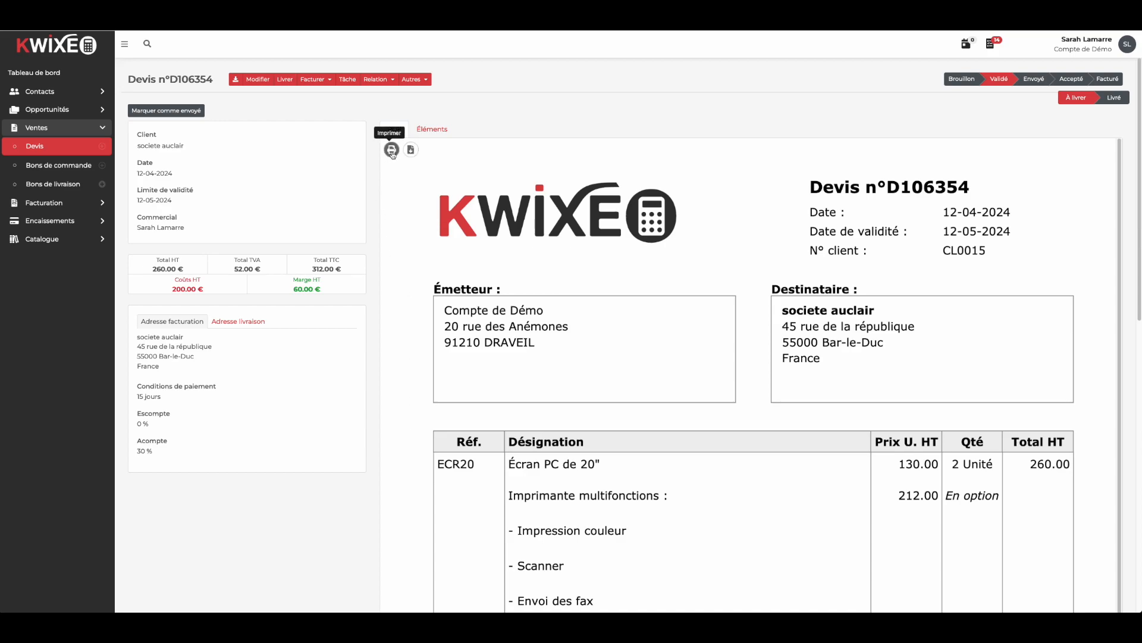
# - Look at the e-mail draft for sending the quote and its recipient choices, and close it without sending
pyautogui.click(381, 80)
pyautogui.click(384, 100)
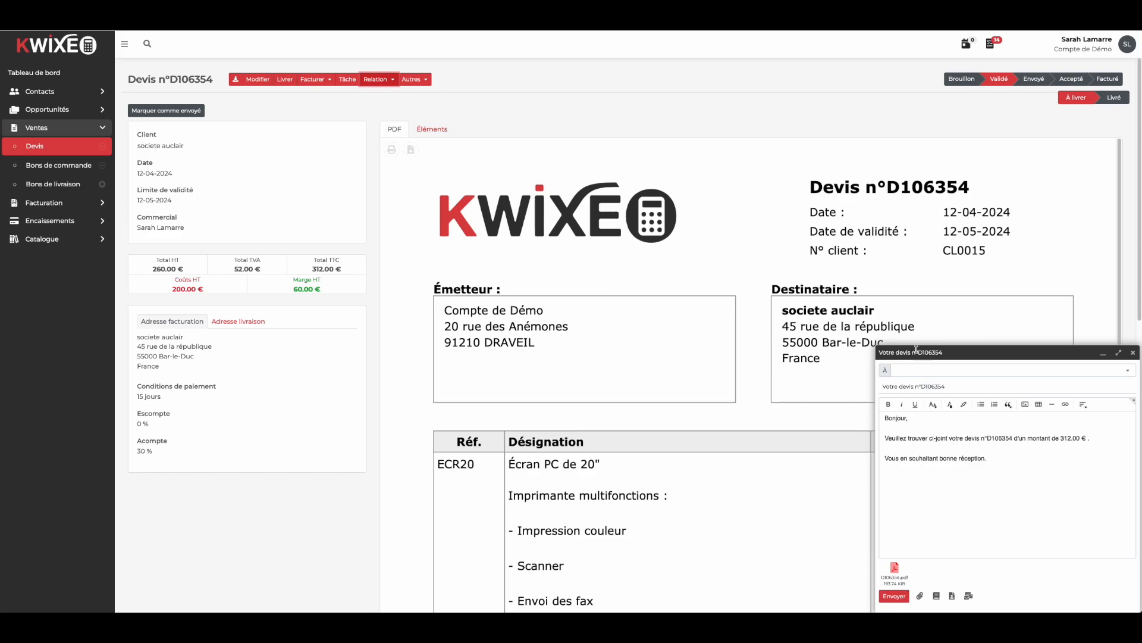
pyautogui.click(918, 373)
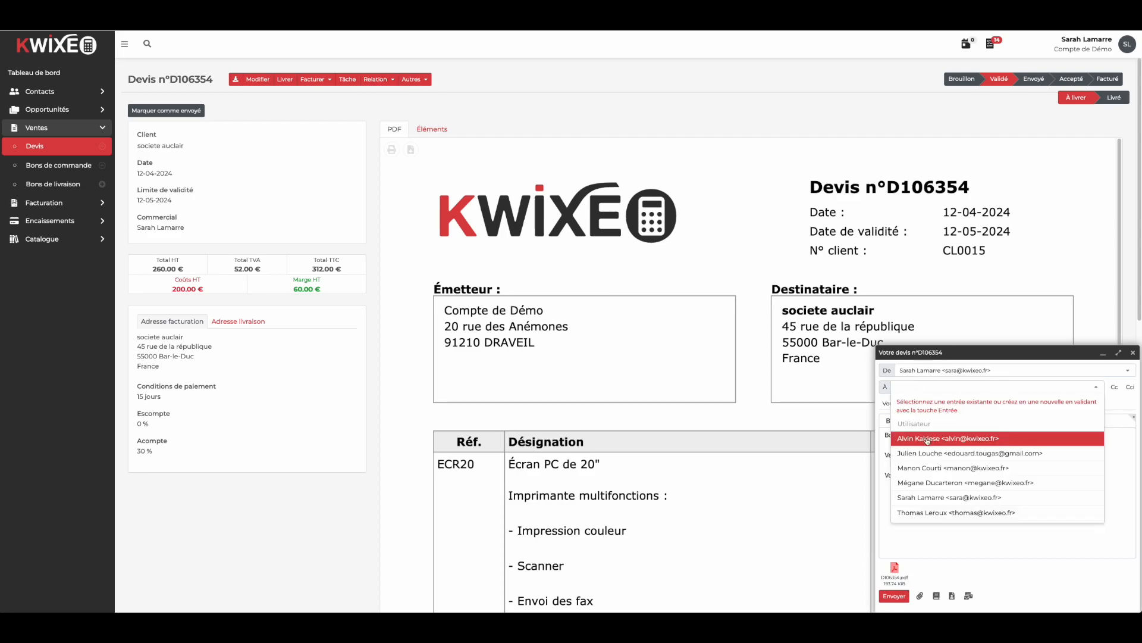
pyautogui.click(1133, 352)
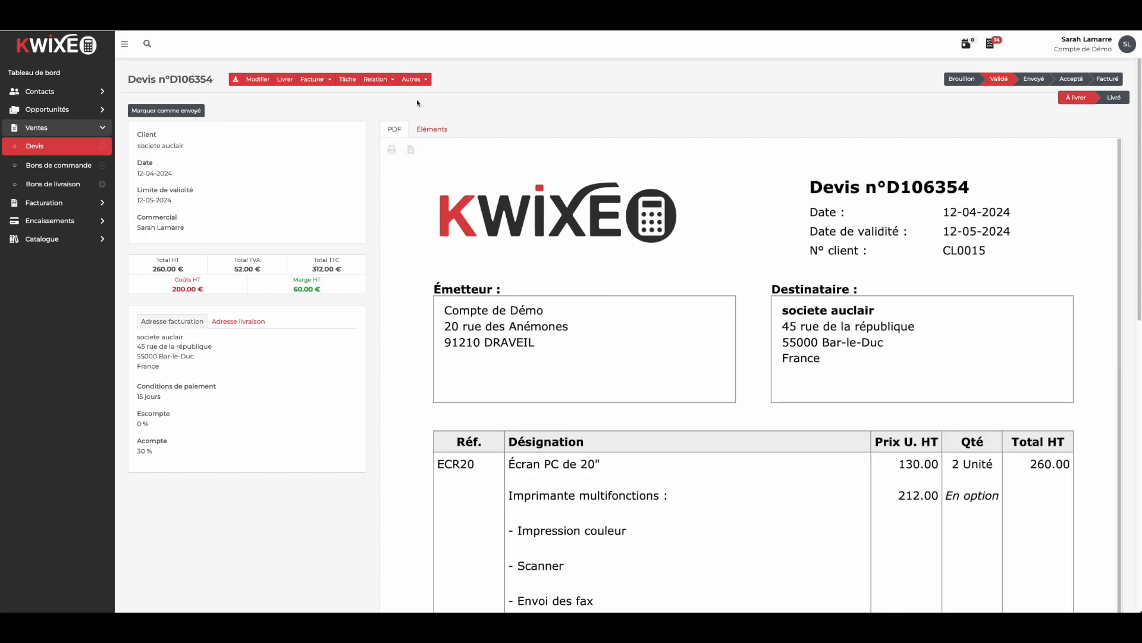
# - Look at the form for sending the client a payment link for the quote, and close it without sending
pyautogui.click(414, 80)
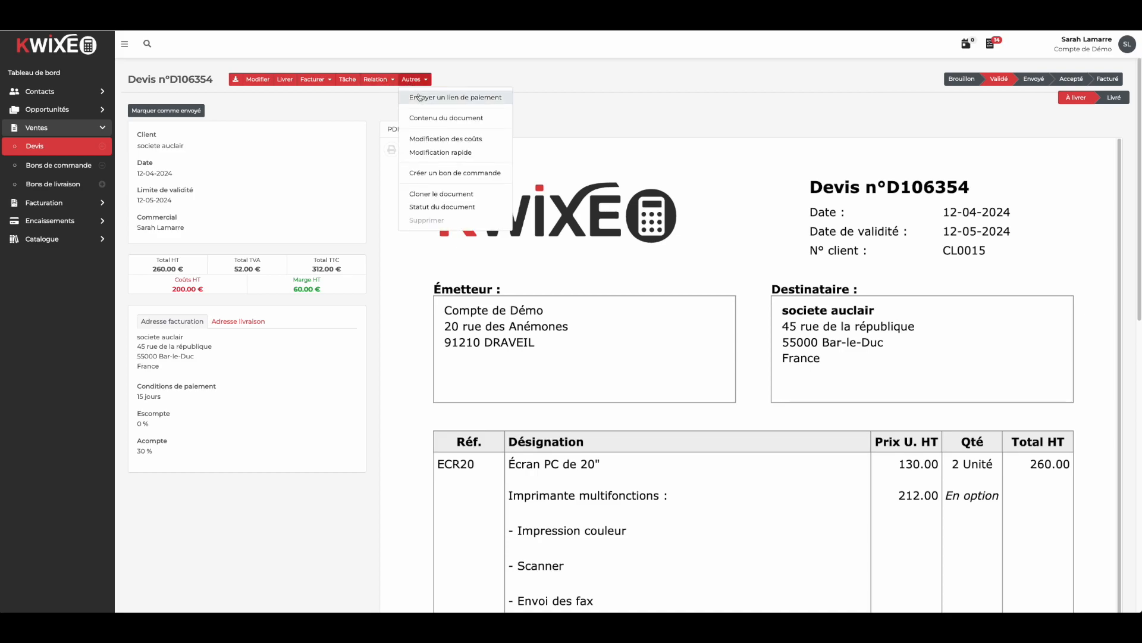
pyautogui.click(420, 96)
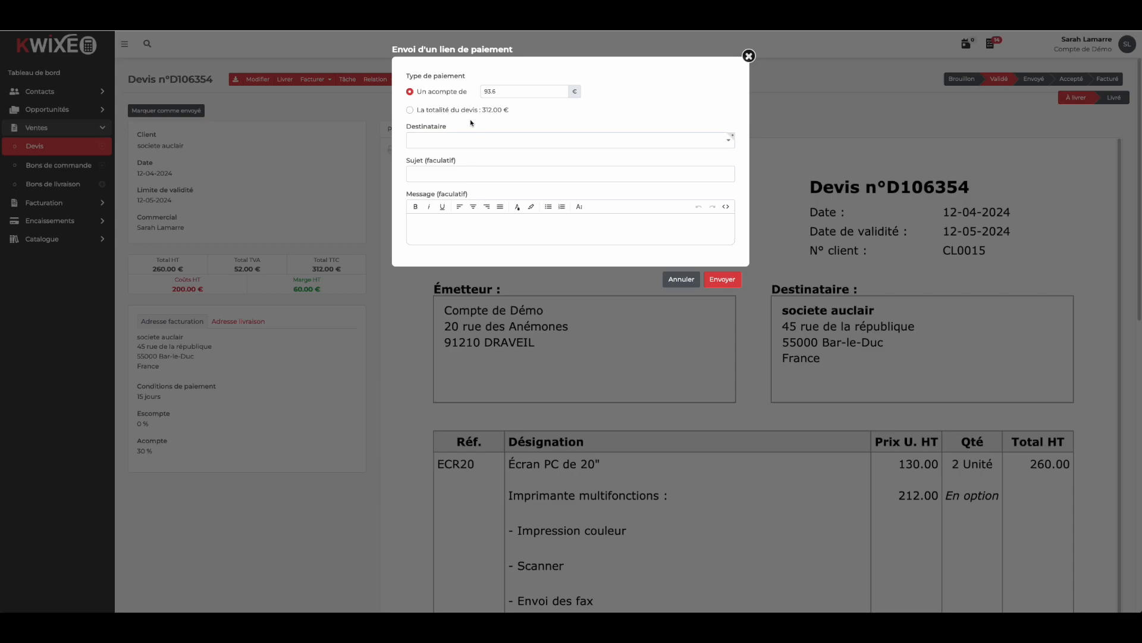
pyautogui.click(748, 55)
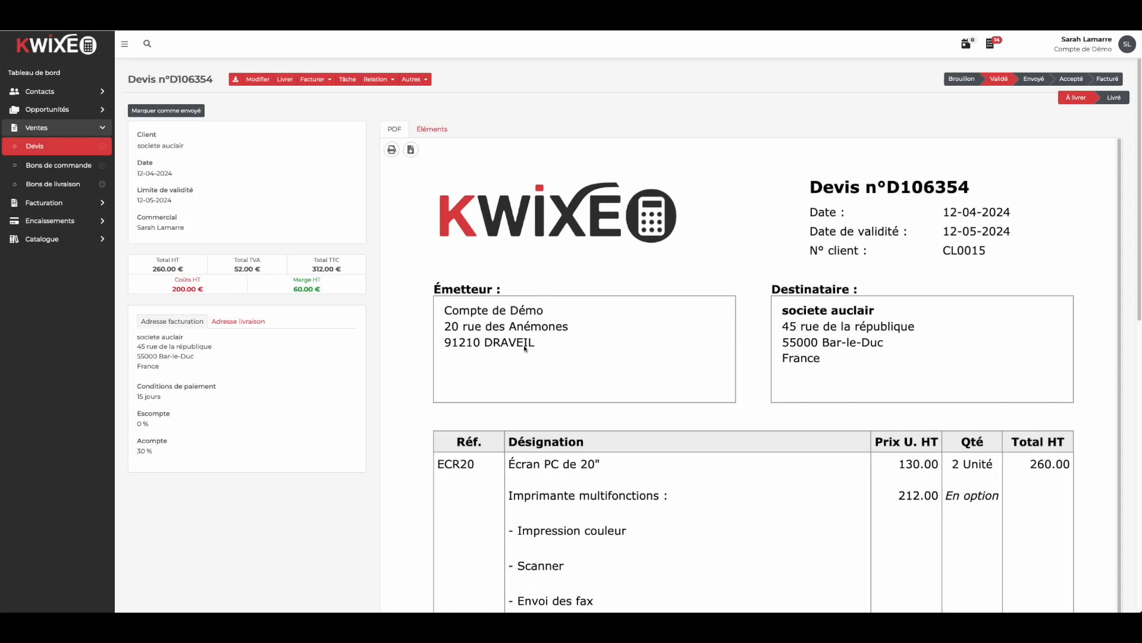